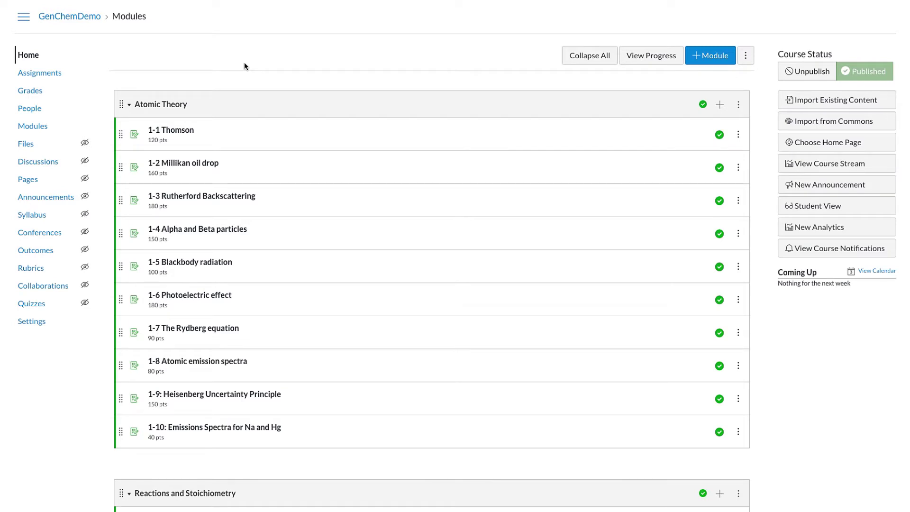
# Step: Scroll the Modules page and open the 1-1 Thomson item under Atomic Theory
pyautogui.scroll(-1, 245, 65)
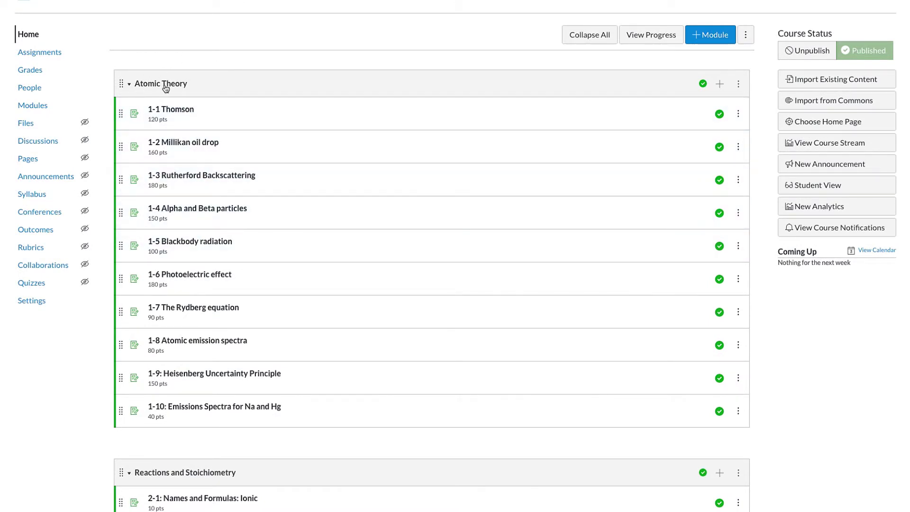
pyautogui.scroll(-1, 215, 91)
pyautogui.scroll(-3, 214, 95)
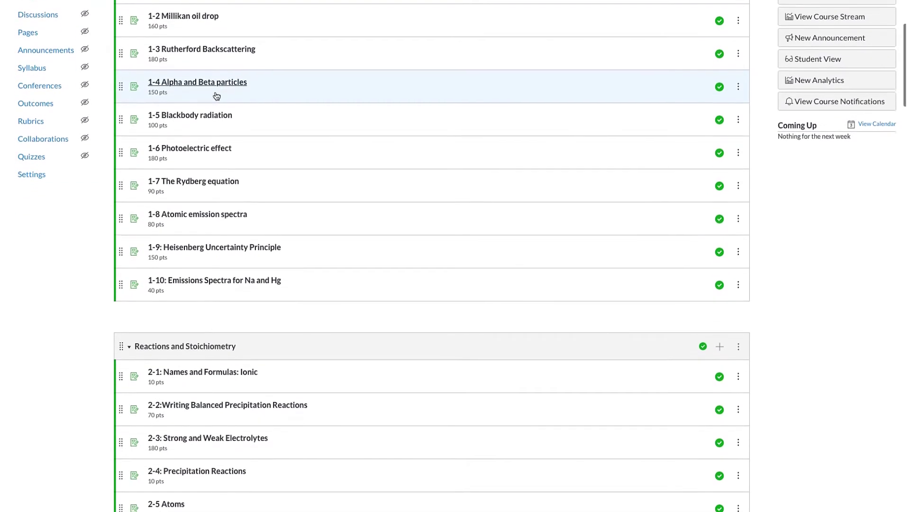
pyautogui.scroll(-3, 224, 349)
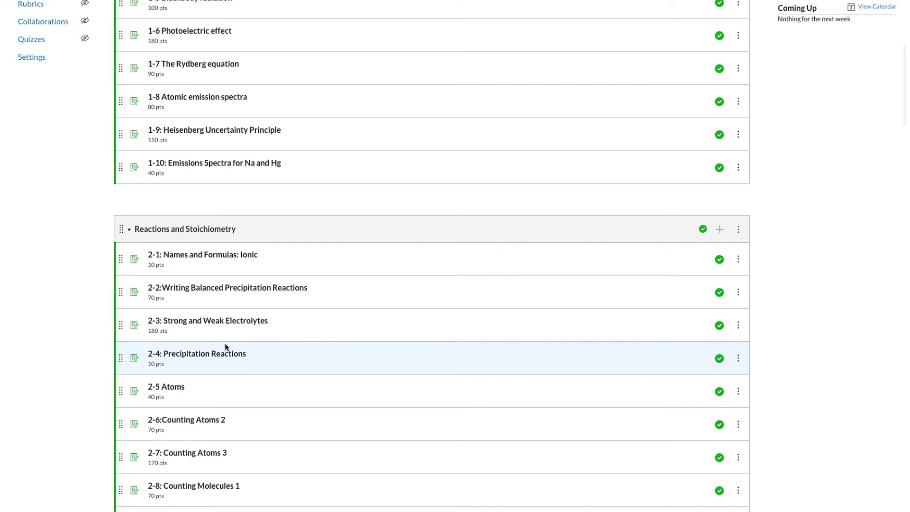
pyautogui.scroll(5, 225, 347)
pyautogui.scroll(1, 225, 347)
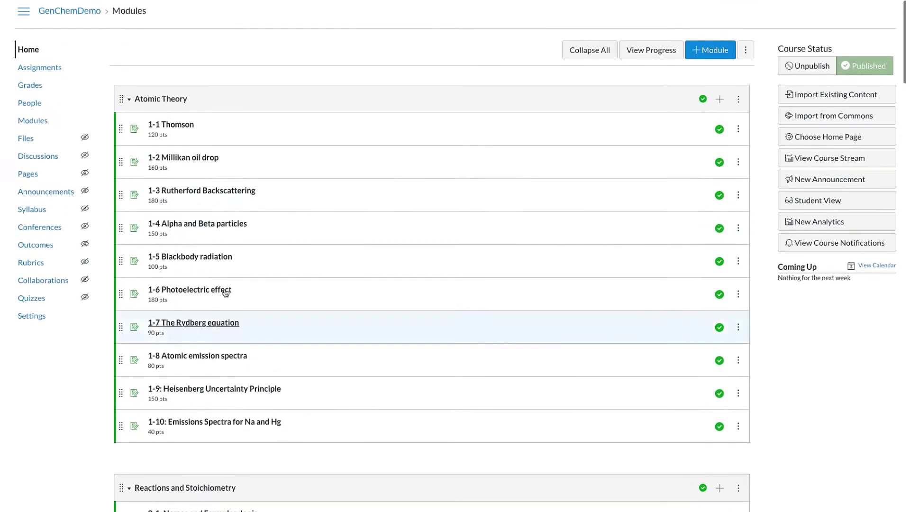
pyautogui.click(176, 131)
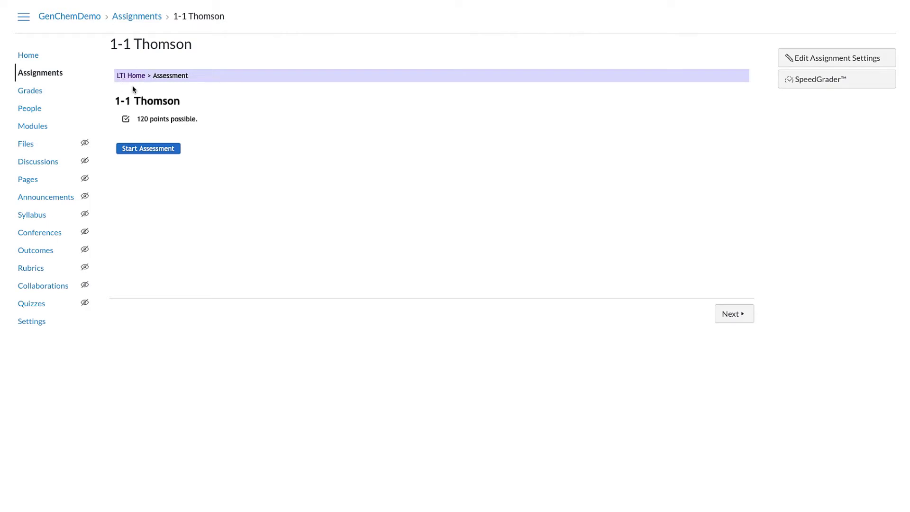
# Step: Start the 1-1 Thomson assessment so its 12 questions load, beginning with the Cathode Ray Tube Experiment
pyautogui.click(153, 153)
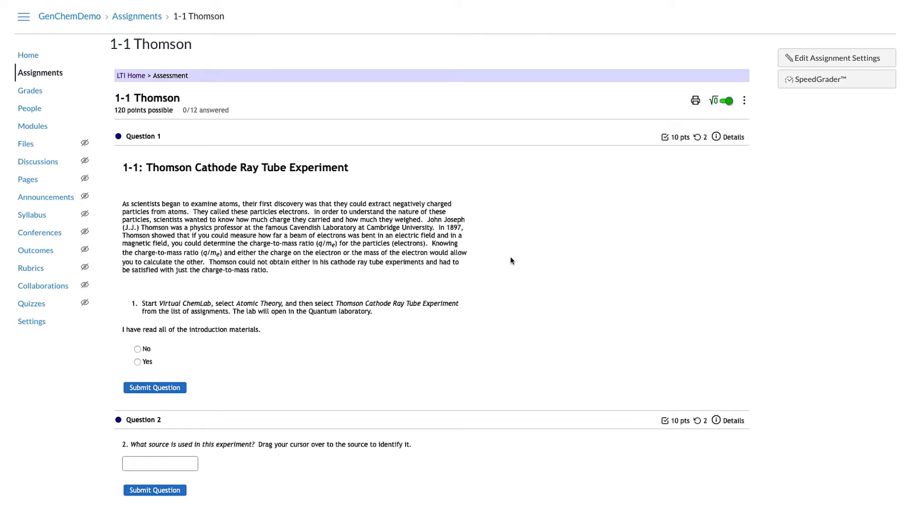
pyautogui.click(746, 101)
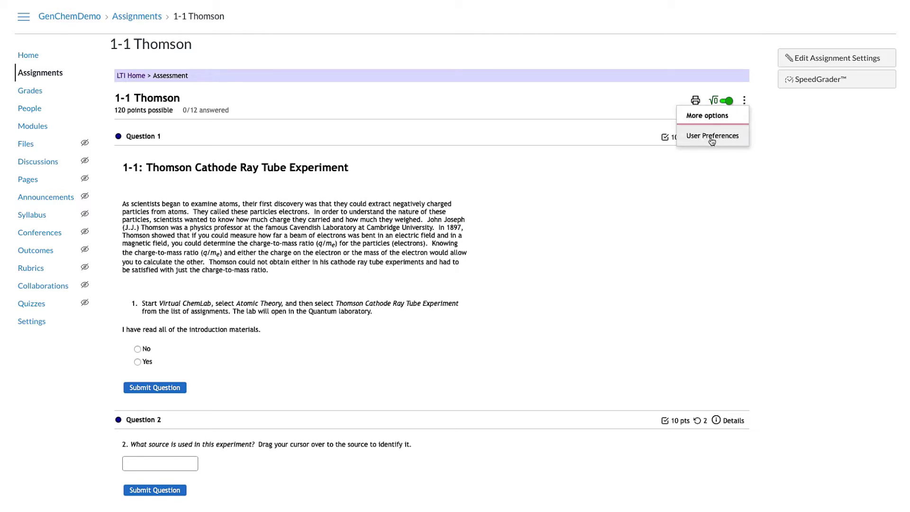
pyautogui.click(634, 200)
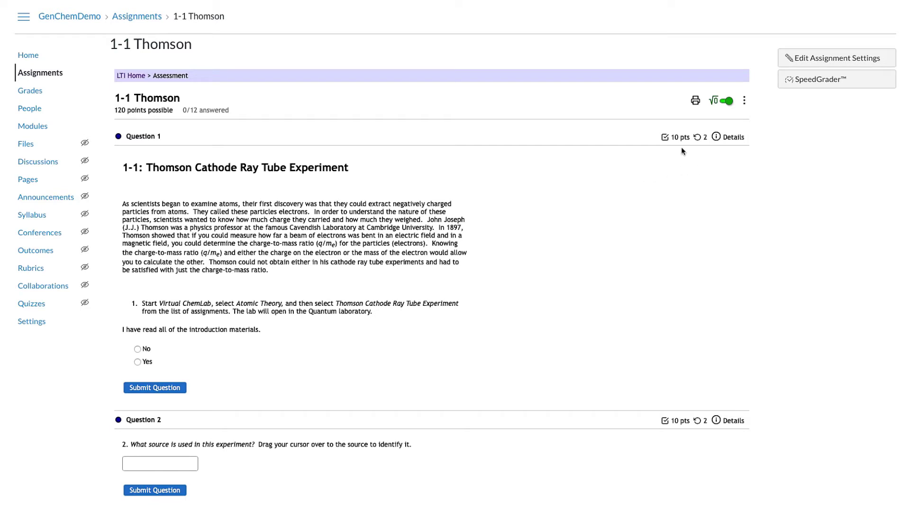
# Step: Submit No for Question 1, then resubmit it as Yes with the remaining try
pyautogui.moveTo(701, 137)
pyautogui.click(137, 349)
pyautogui.click(175, 389)
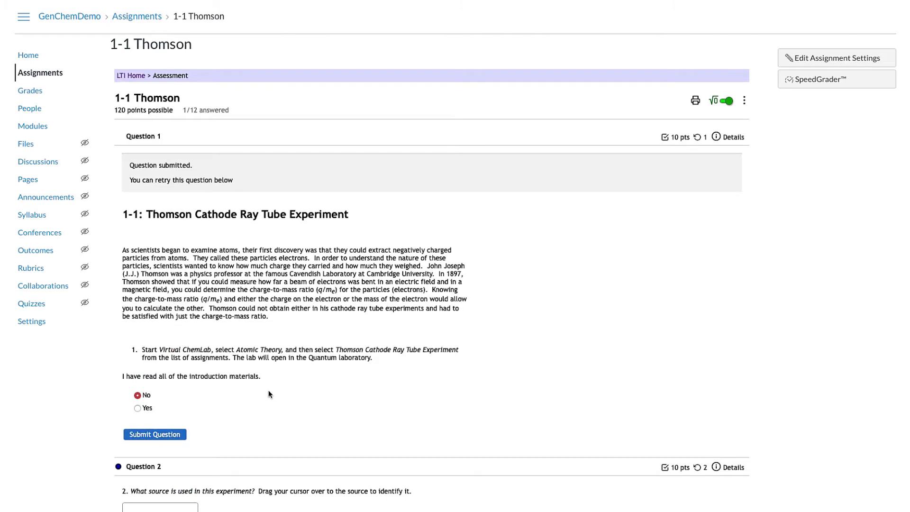
pyautogui.scroll(-1, 269, 391)
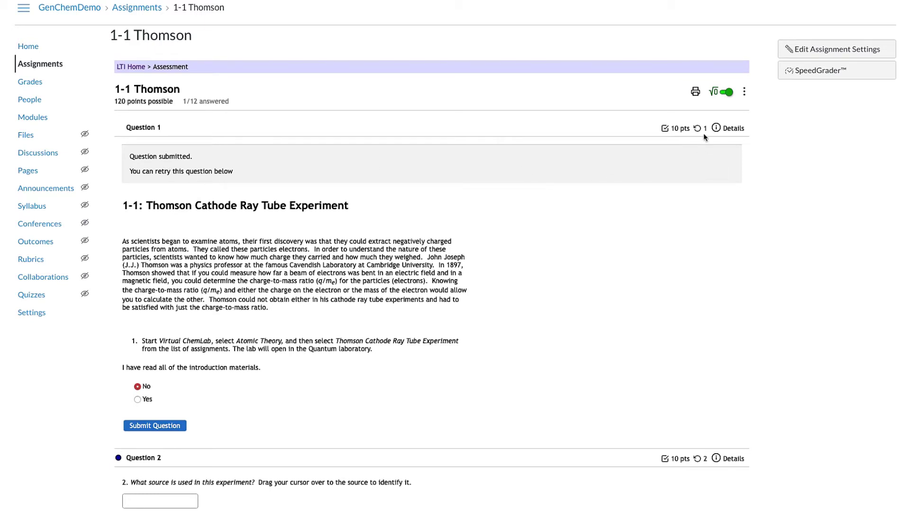
pyautogui.moveTo(705, 124)
pyautogui.click(157, 426)
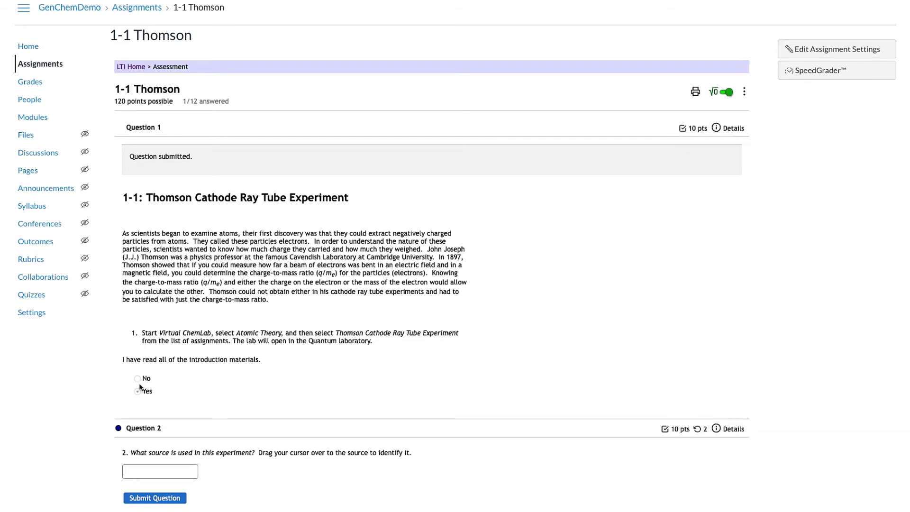
pyautogui.scroll(-2, 211, 414)
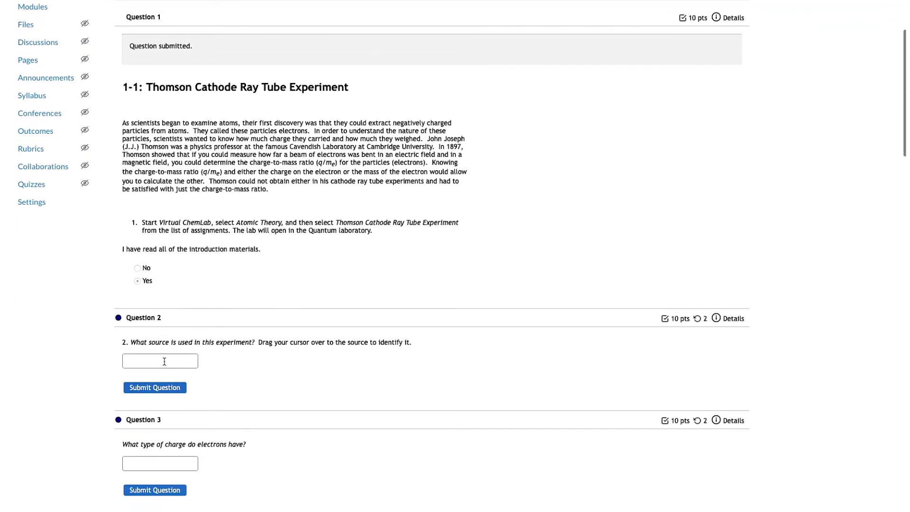
# Step: Submit 'Electric gub' for Question 2, then correct it to 'Electric gun' and resubmit
pyautogui.click(164, 361)
pyautogui.write('Electric')
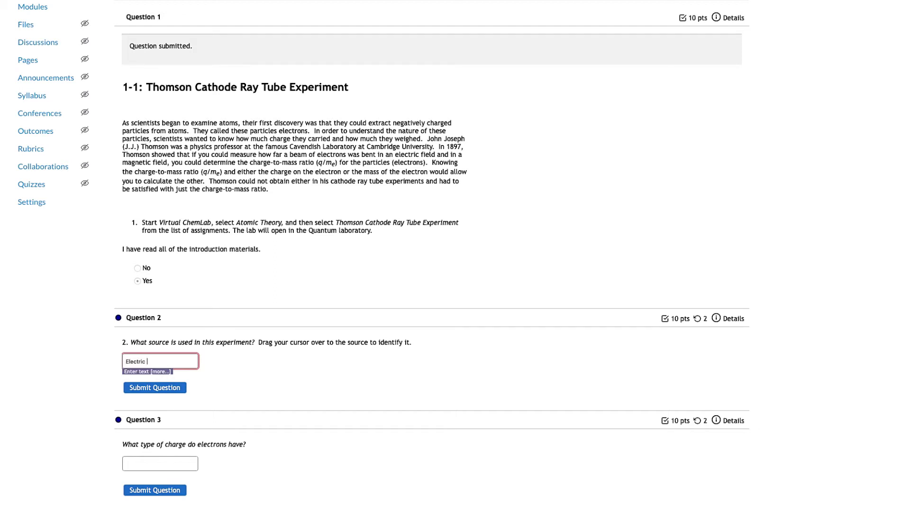
pyautogui.write(' gub')
pyautogui.click(159, 388)
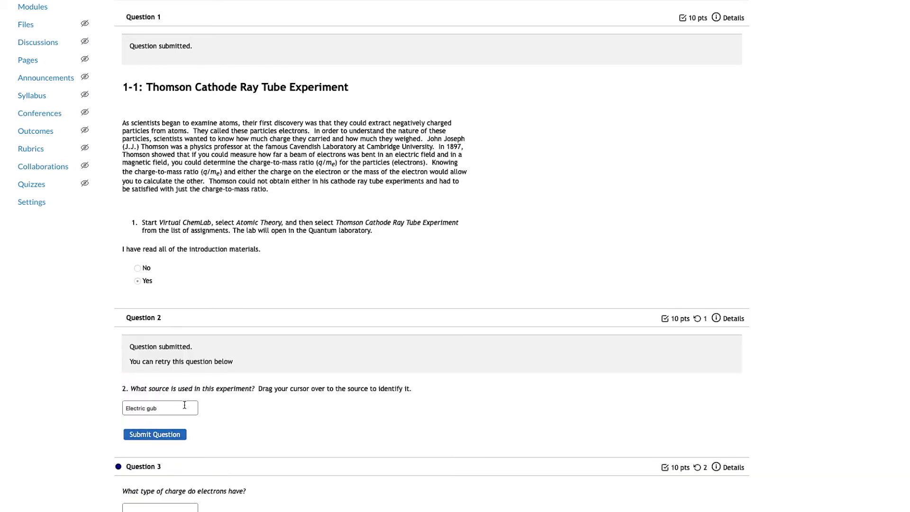
pyautogui.click(184, 406)
pyautogui.press('BackSpace')
pyautogui.write('n')
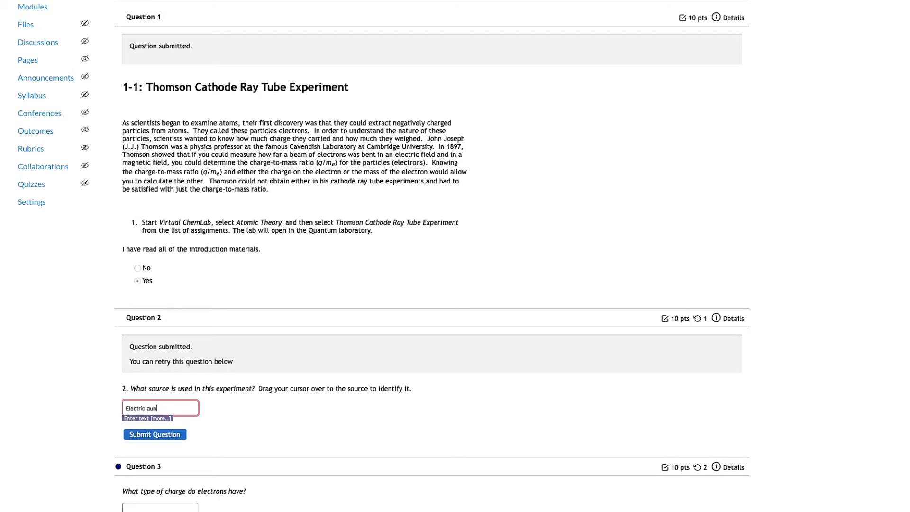
pyautogui.click(175, 435)
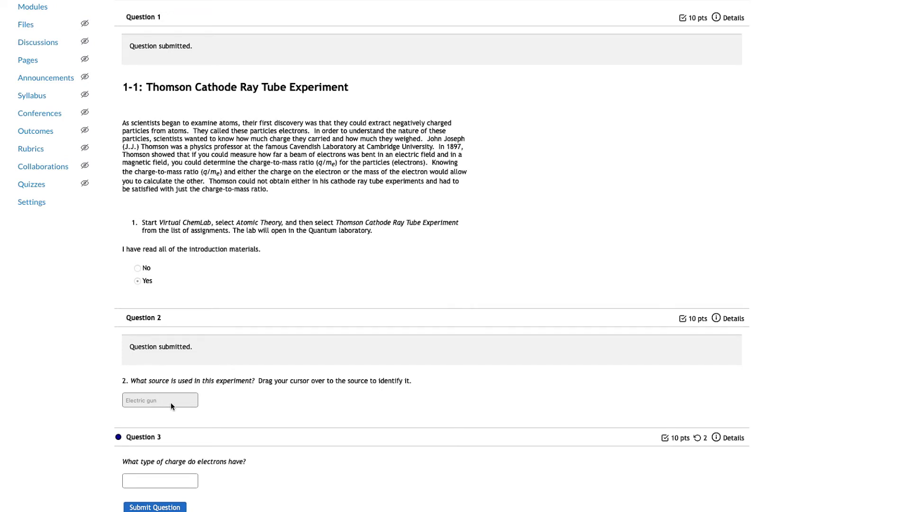
pyautogui.scroll(-1, 421, 390)
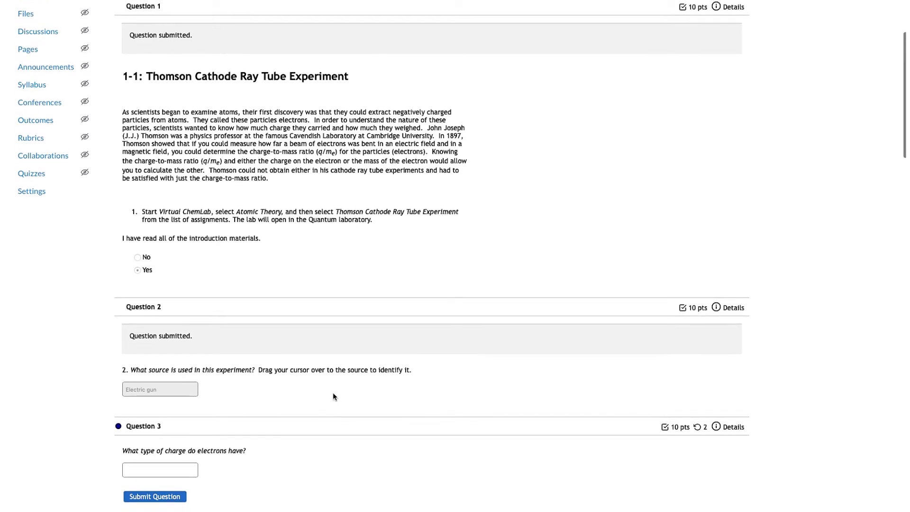
# Step: Highlight the words 'submitted' and 'gun' in Question 2's submitted notice and answer, then deselect
pyautogui.doubleClick(167, 336)
pyautogui.doubleClick(151, 390)
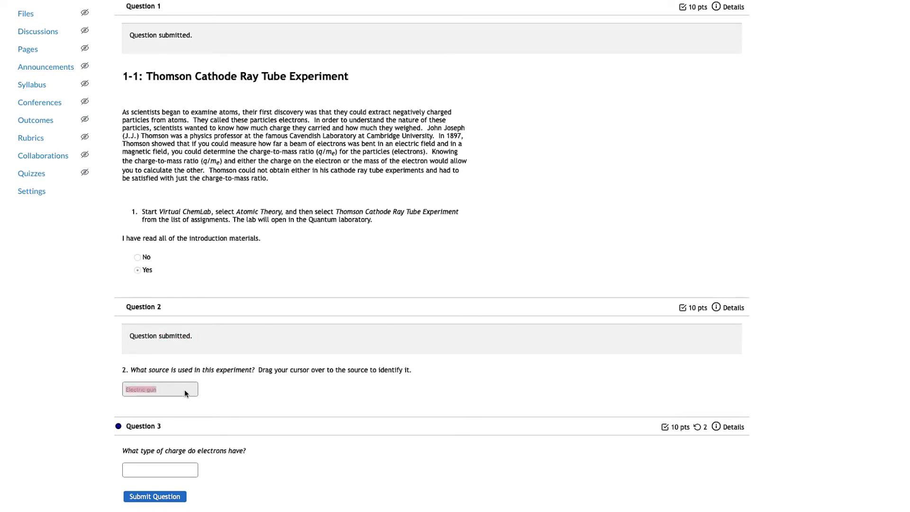
pyautogui.scroll(-1, 185, 390)
pyautogui.click(261, 390)
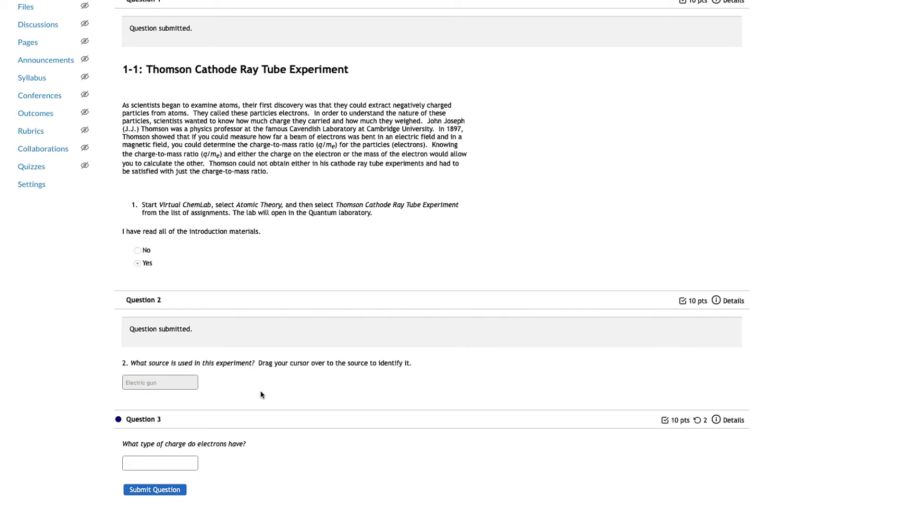
# Step: Scroll through Questions 3–12, including the 'What do you observe?' answer box
pyautogui.scroll(-3, 261, 391)
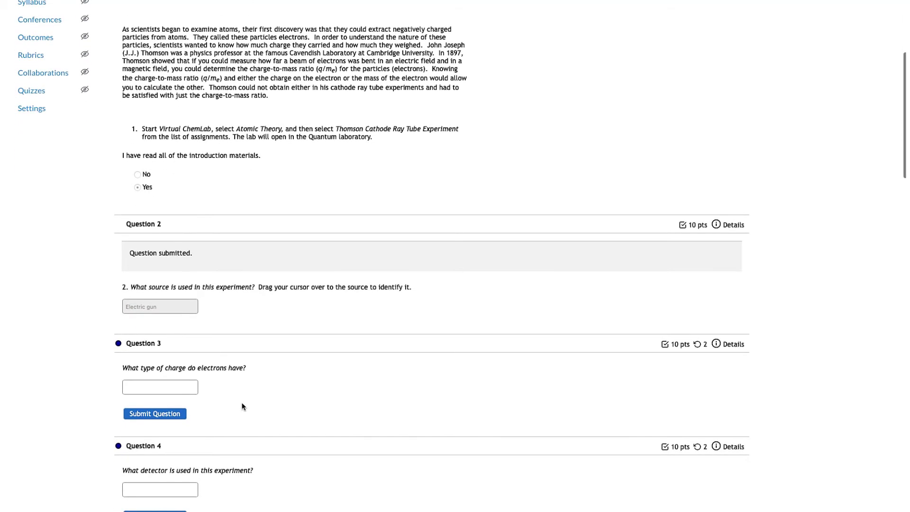
pyautogui.scroll(-5, 242, 406)
pyautogui.click(242, 404)
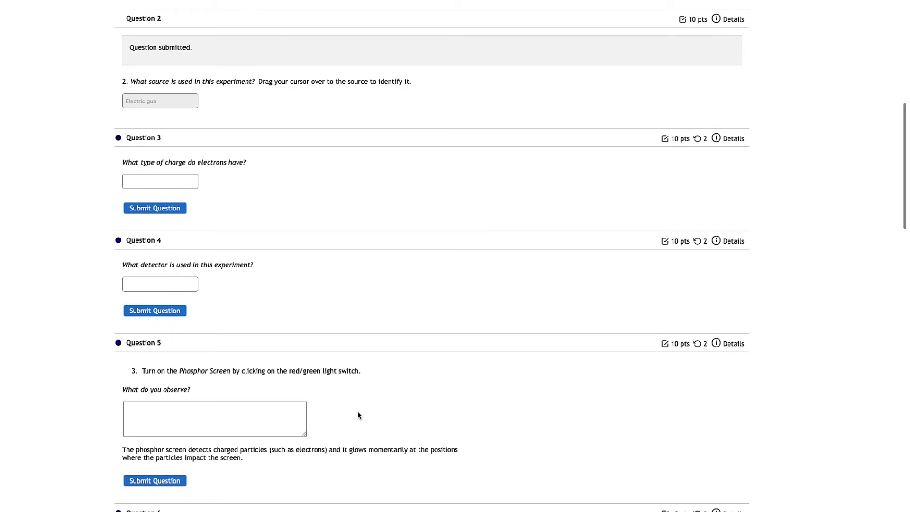
pyautogui.scroll(-6, 357, 411)
pyautogui.scroll(-8, 357, 411)
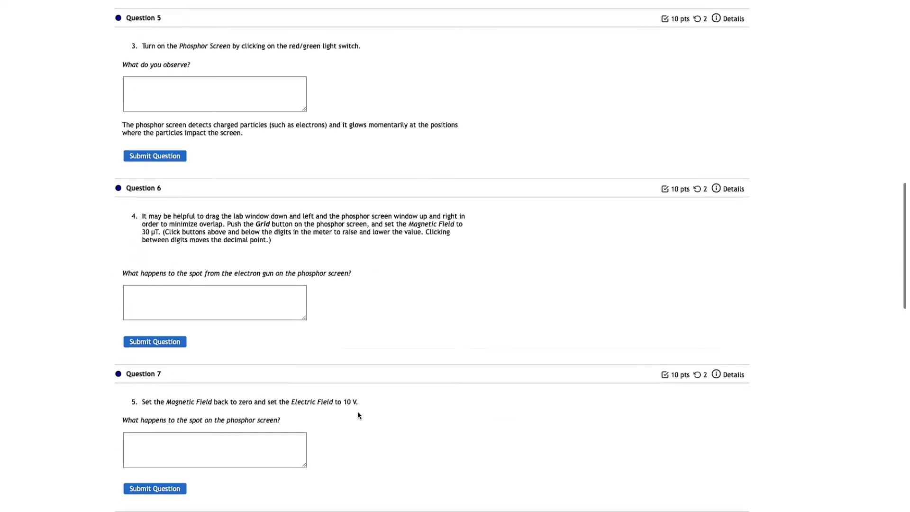
pyautogui.scroll(-6, 358, 415)
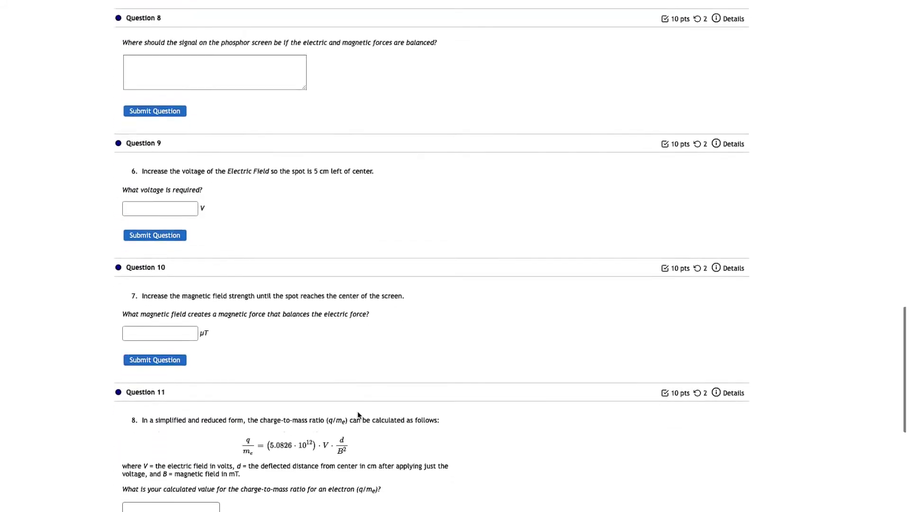
pyautogui.scroll(-2, 358, 415)
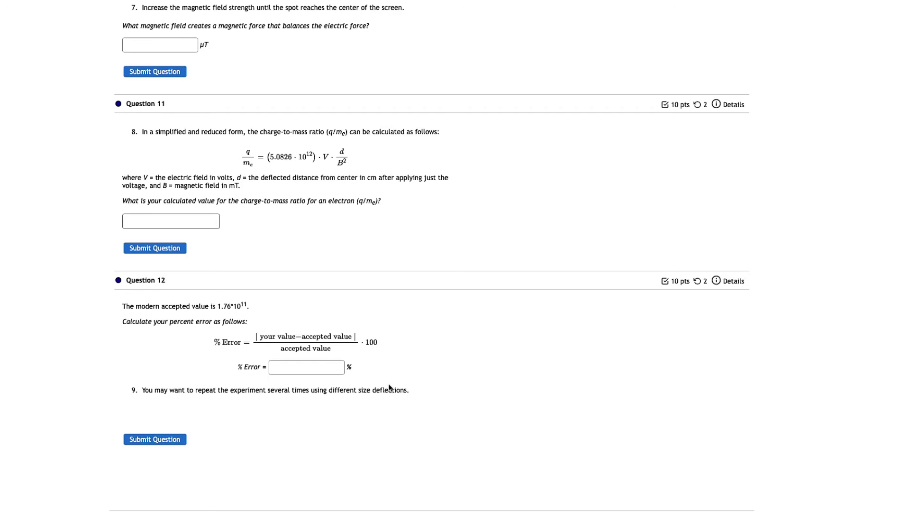
pyautogui.scroll(1, 390, 388)
pyautogui.scroll(-2, 389, 388)
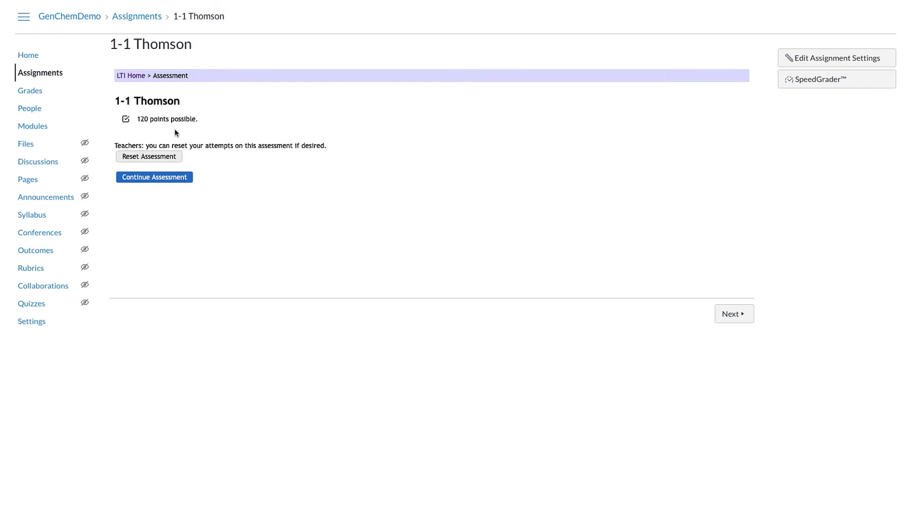
# Step: Reset the 1-1 Thomson attempts and restart the assessment at 0/12 answered
pyautogui.click(140, 181)
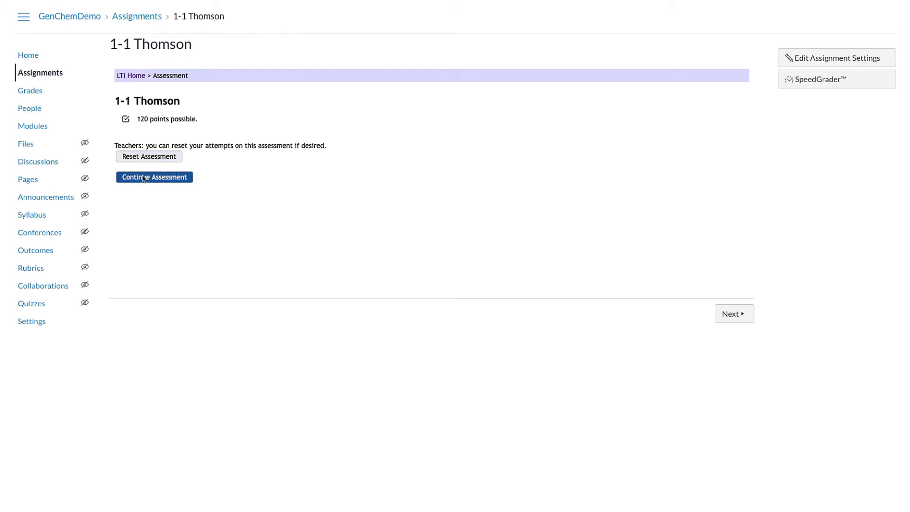
pyautogui.click(144, 158)
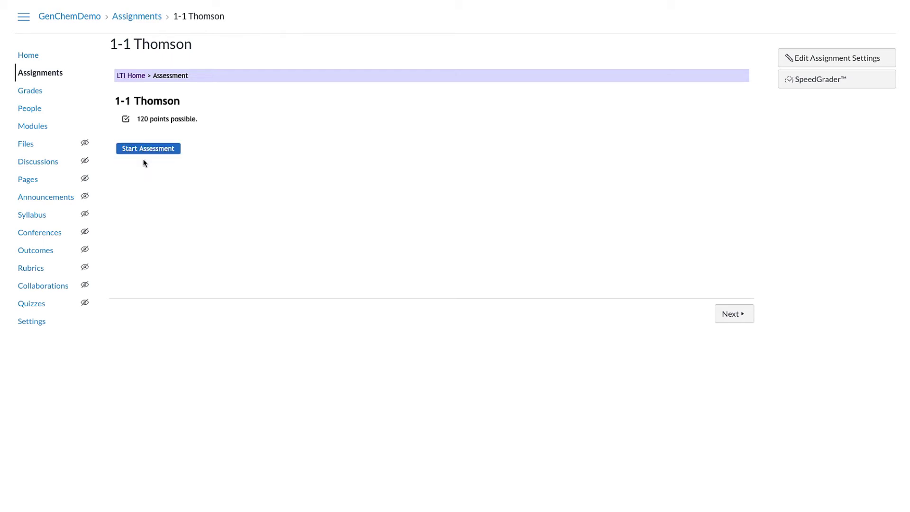
pyautogui.click(148, 149)
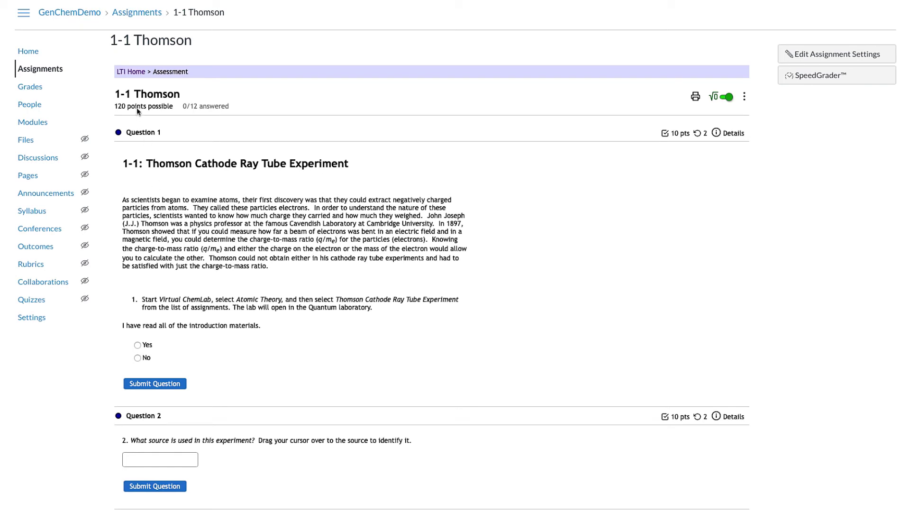
# Step: As the Student View test student, start 1-1 Thomson and submit Yes for Question 1
pyautogui.click(35, 50)
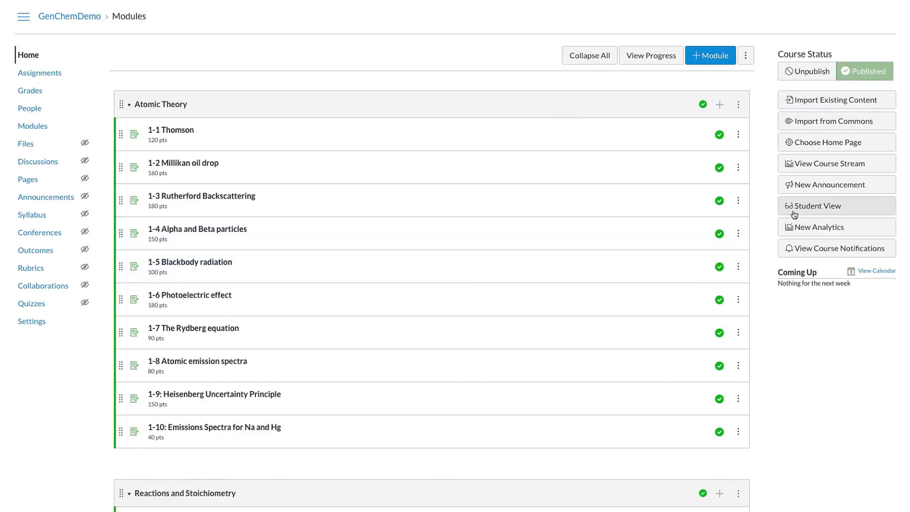
pyautogui.click(794, 213)
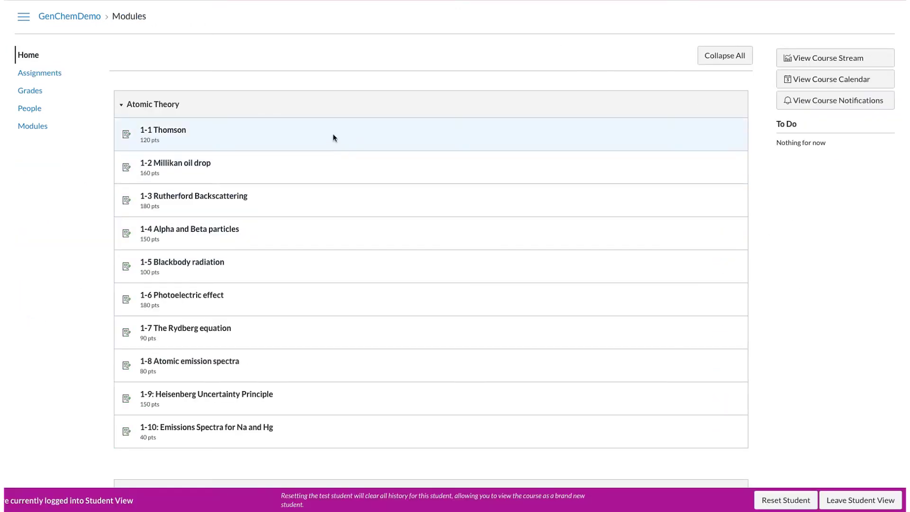
pyautogui.click(158, 131)
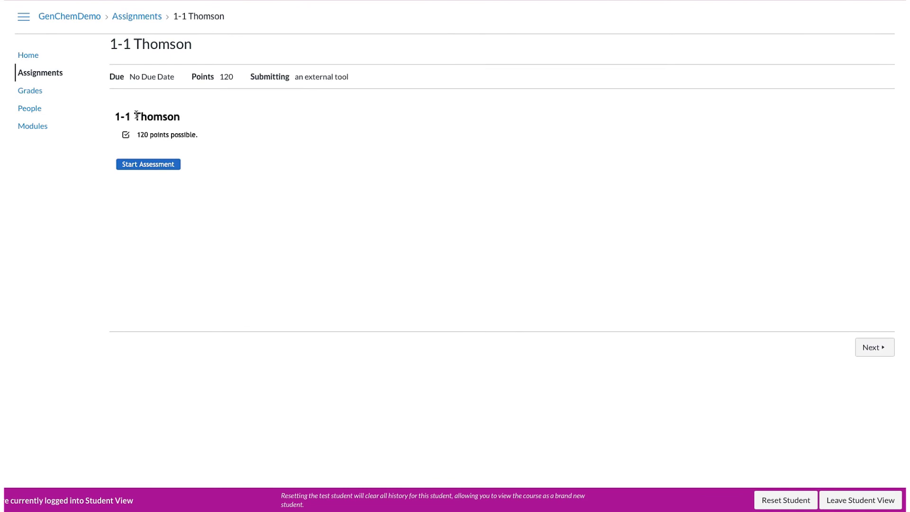
pyautogui.click(149, 165)
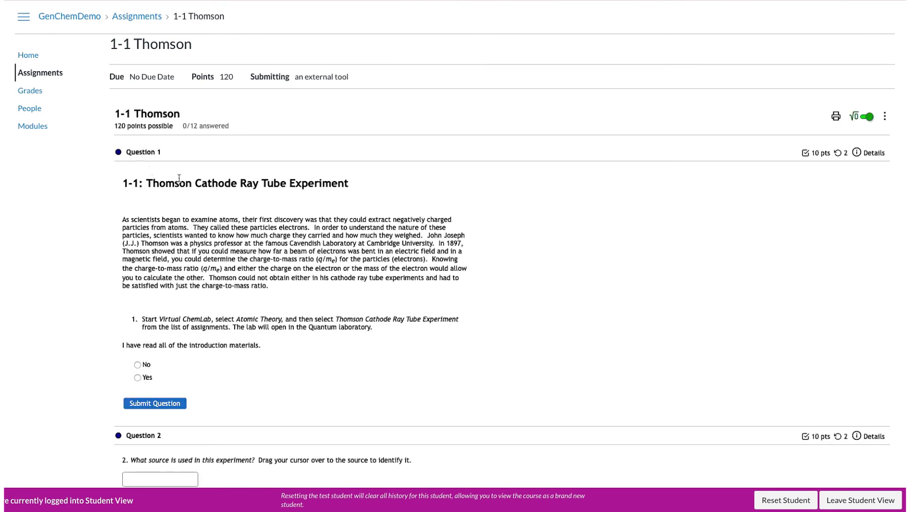
pyautogui.scroll(-1, 158, 172)
pyautogui.click(137, 343)
pyautogui.click(154, 369)
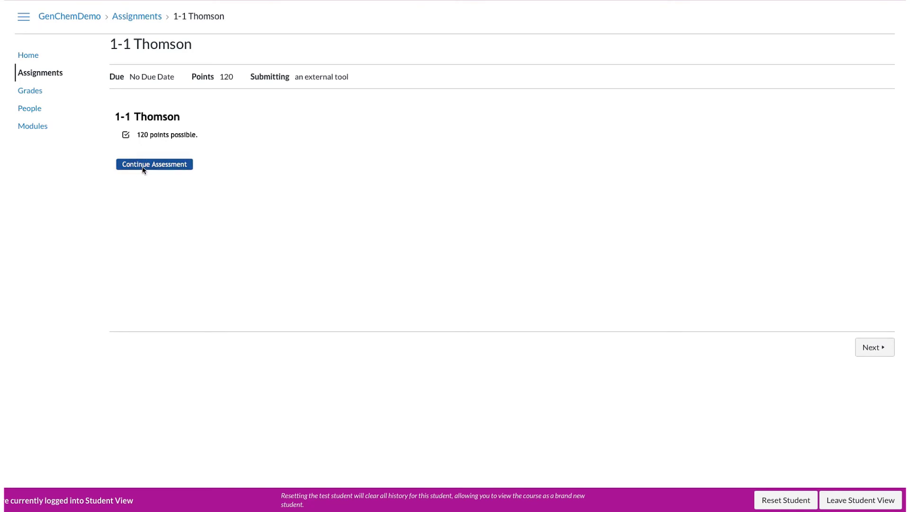
# Step: Go to the course Assignments list and leave Student View for the instructor view
pyautogui.click(41, 71)
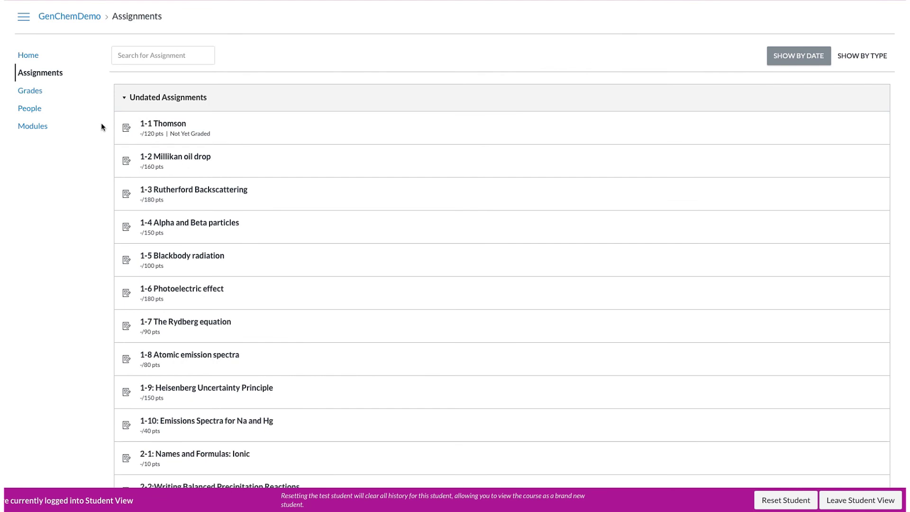
pyautogui.click(838, 504)
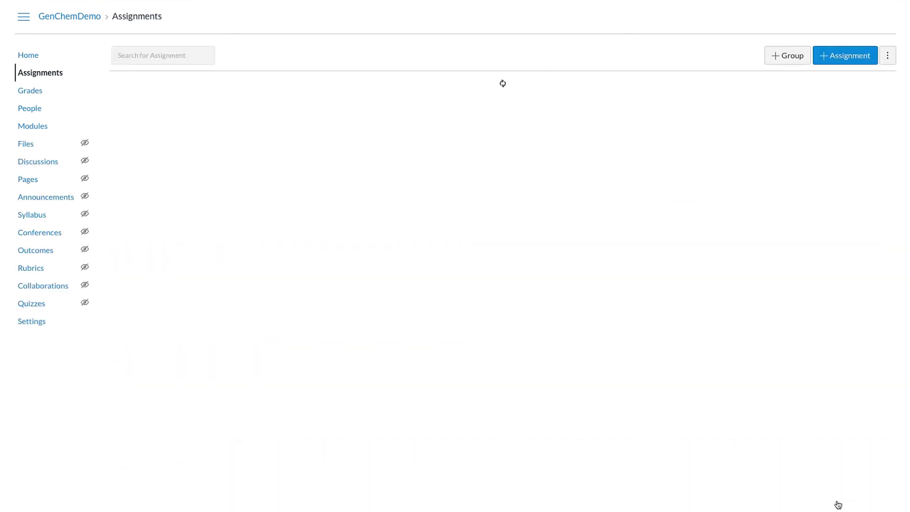